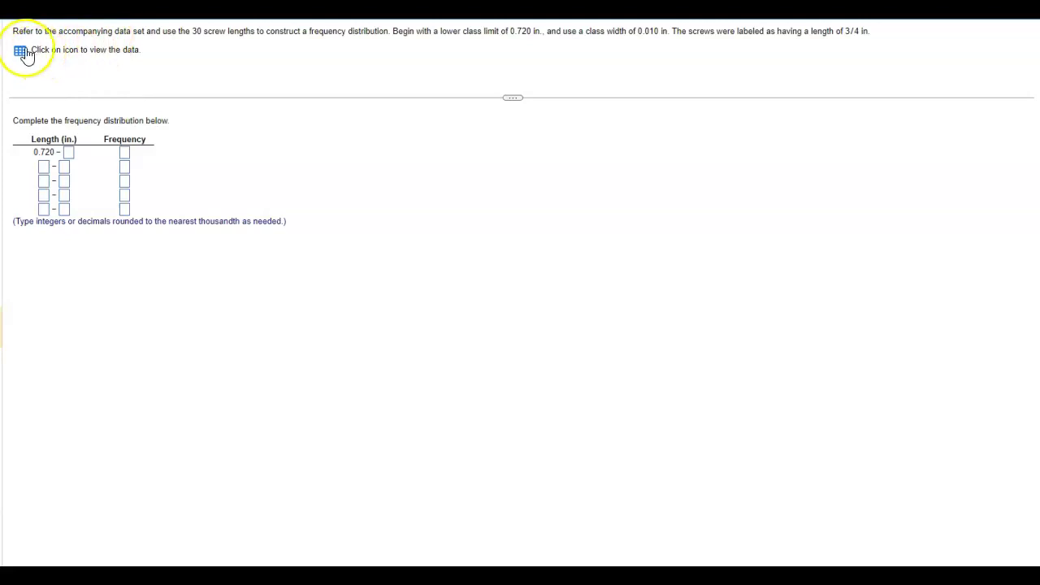
- Open the screw lengths data table and examine the question's class limit requirements and the blank frequency distribution
left_click(305, 325)
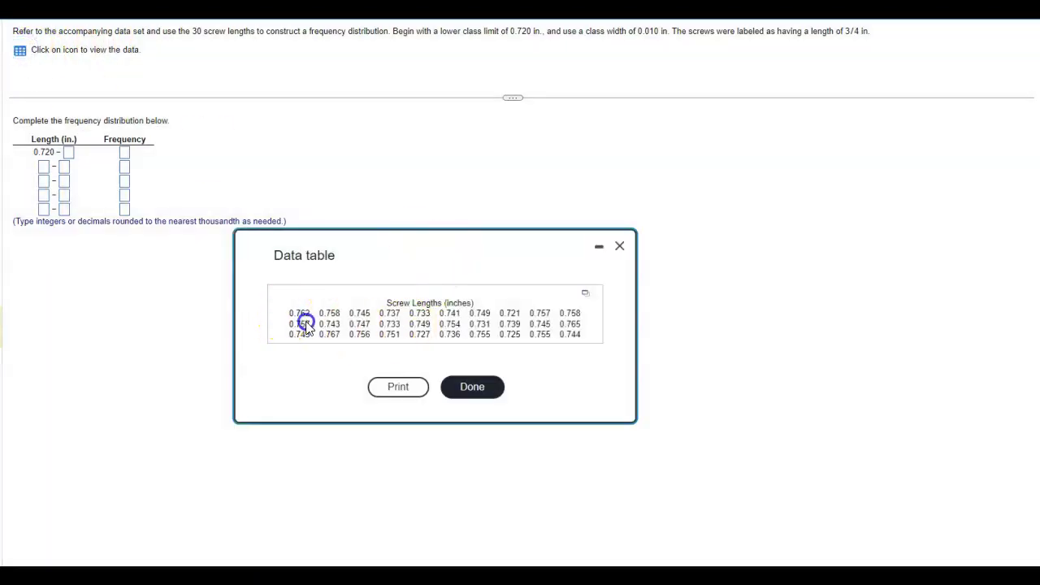
left_click_drag(192, 31, 284, 30)
left_click(309, 40)
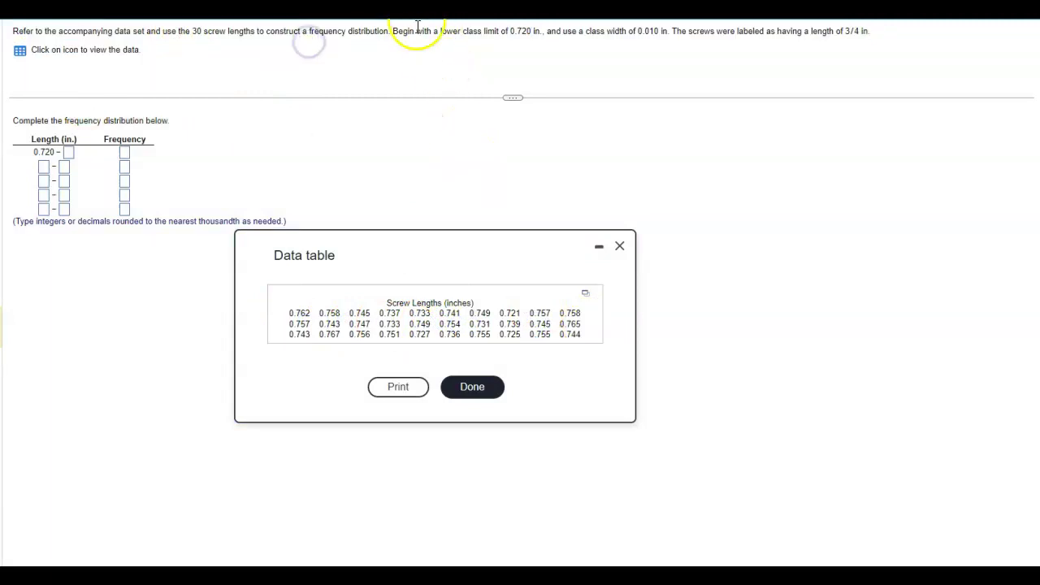
left_click_drag(130, 213, 105, 154)
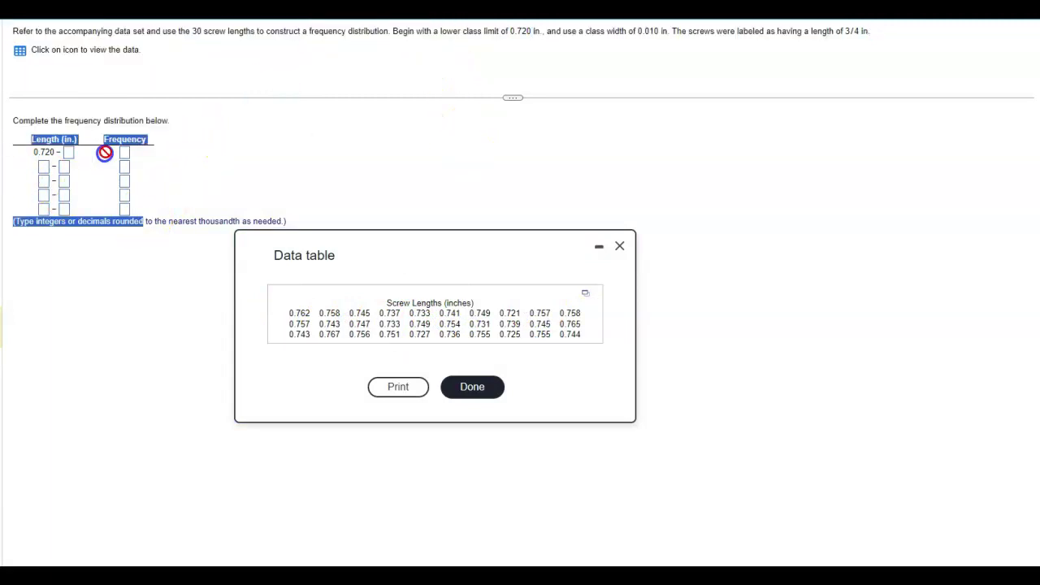
left_click(94, 181)
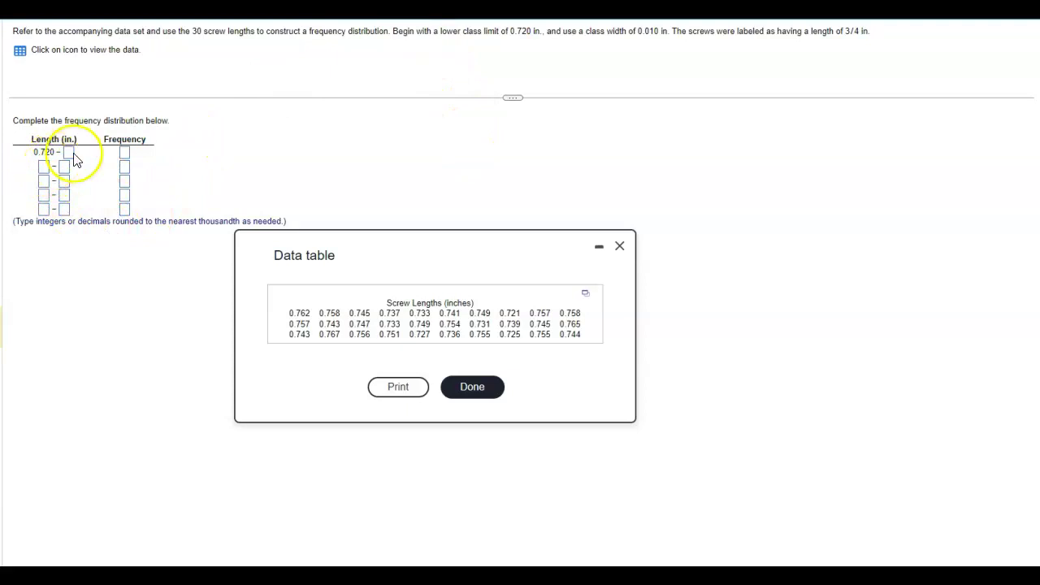
left_click(44, 180)
left_click(44, 207)
left_click(73, 150)
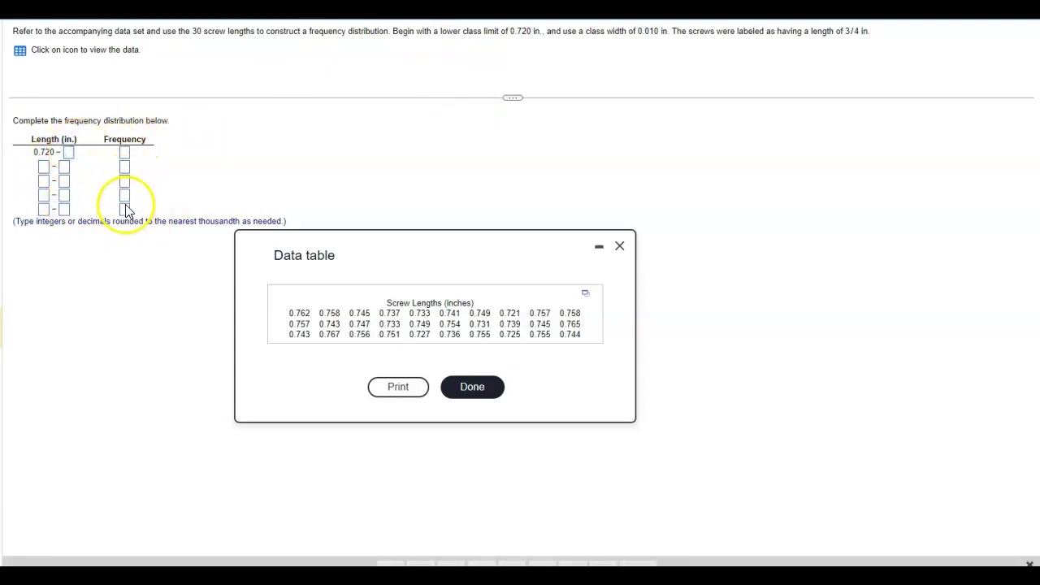
left_click(327, 317)
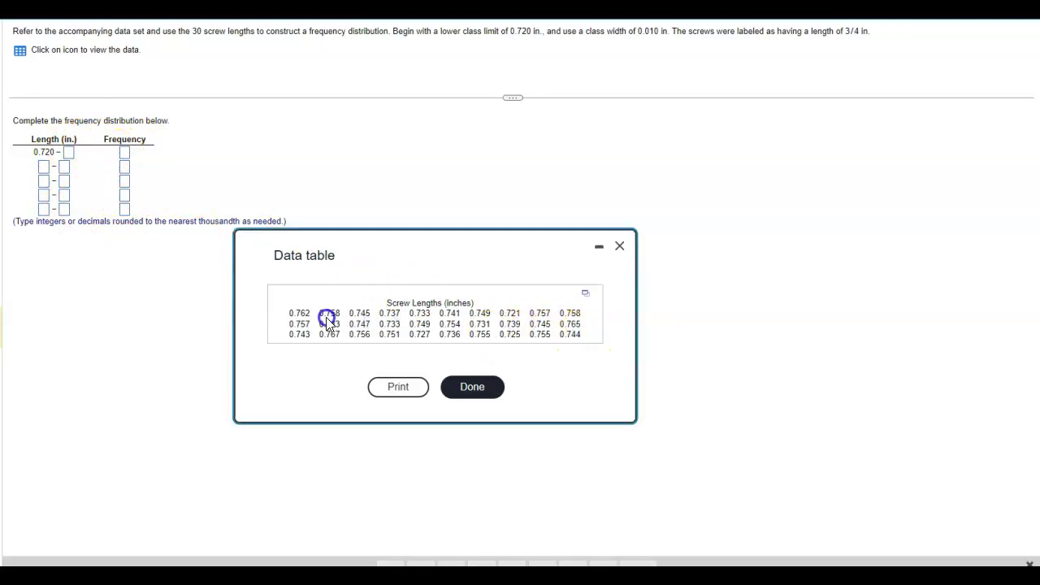
left_click(514, 34)
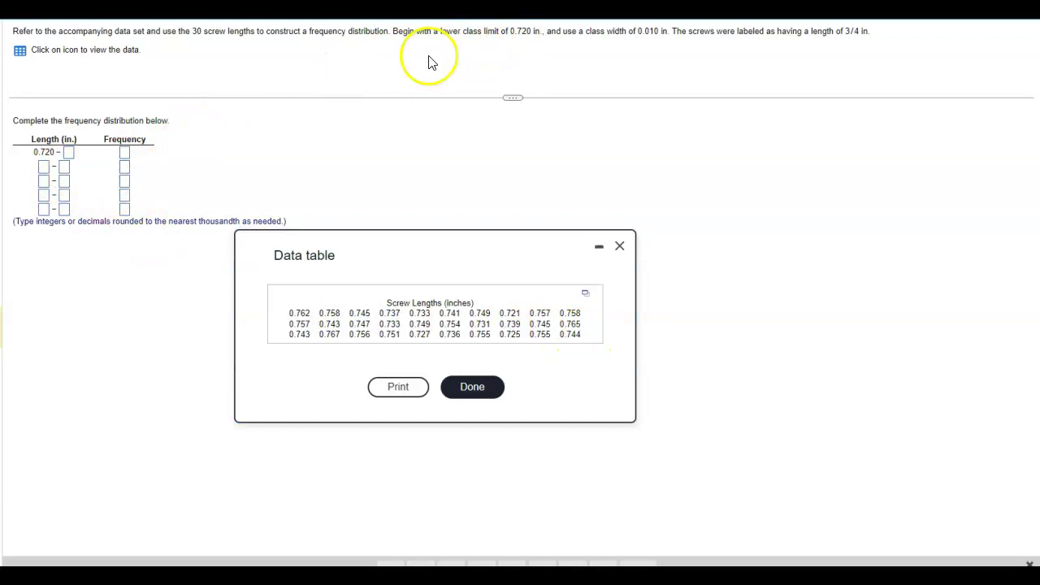
- Using the 0.010 in. class width, fill in the remaining lower class limits as 0.730, 0.74, 0.75 and 0.76
left_click(36, 149)
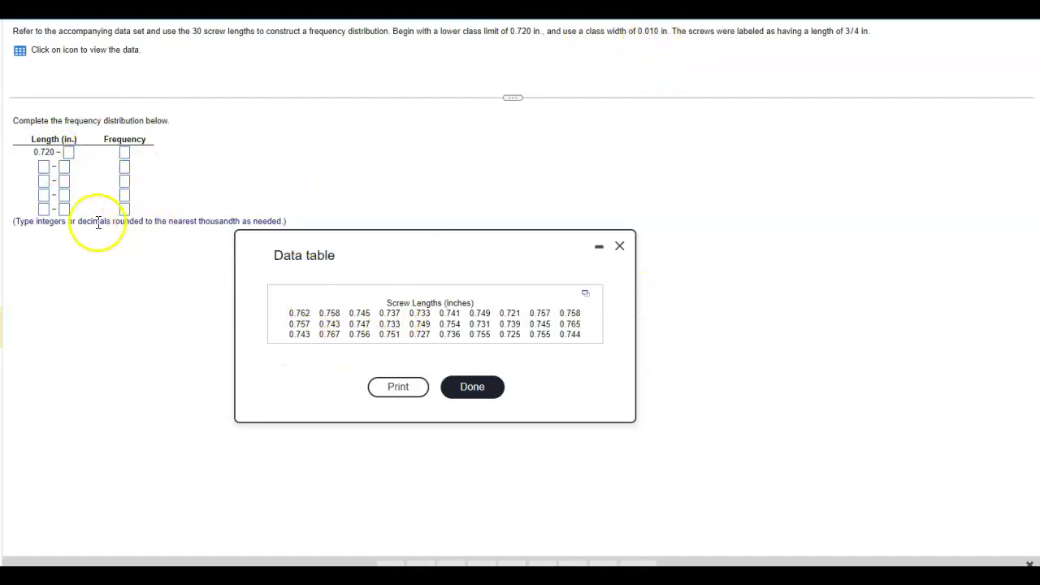
left_click(126, 152)
left_click(128, 197)
left_click(44, 167)
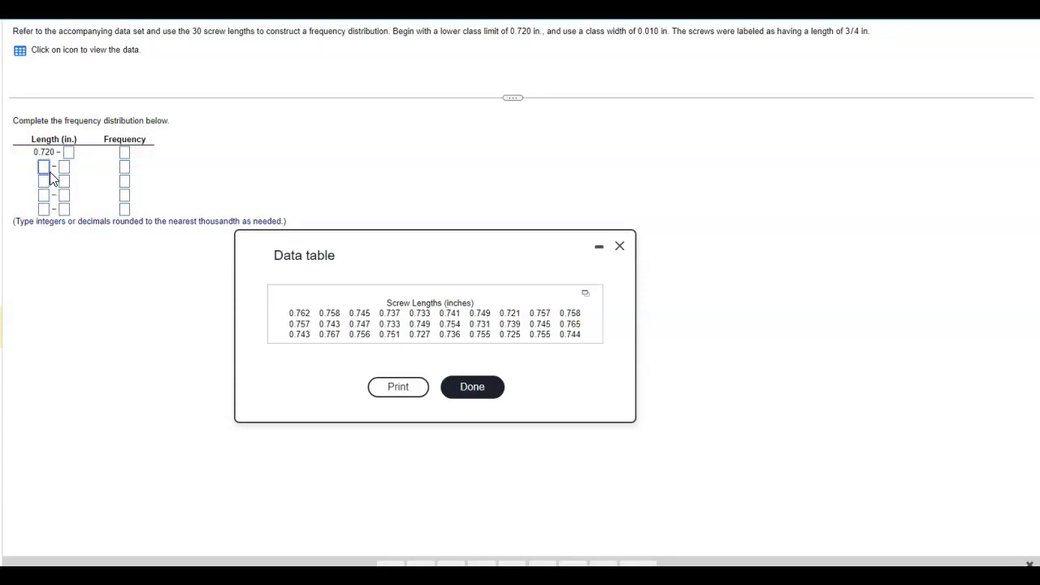
left_click(44, 196)
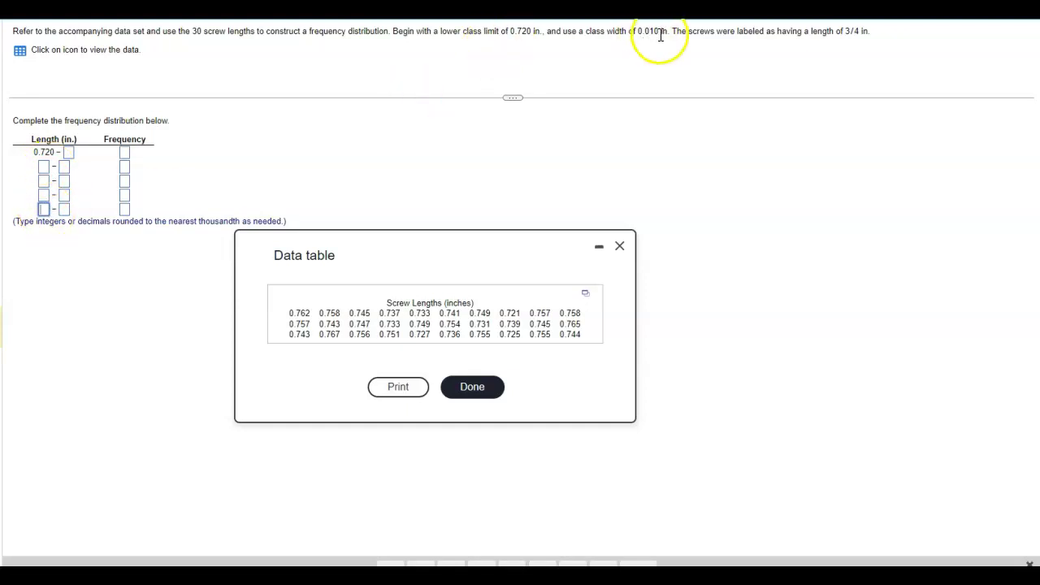
left_click_drag(659, 32, 633, 29)
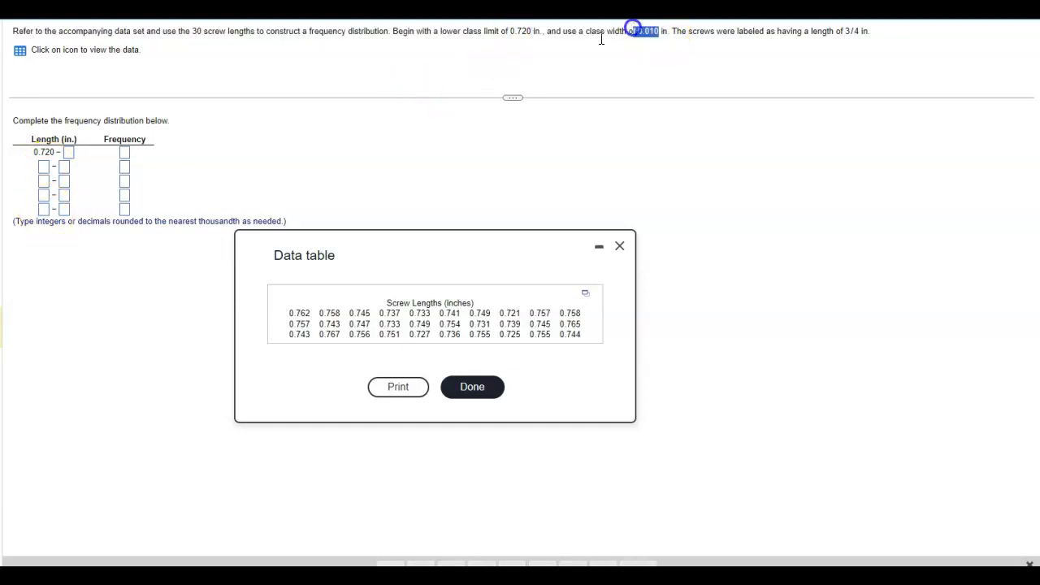
left_click(49, 165)
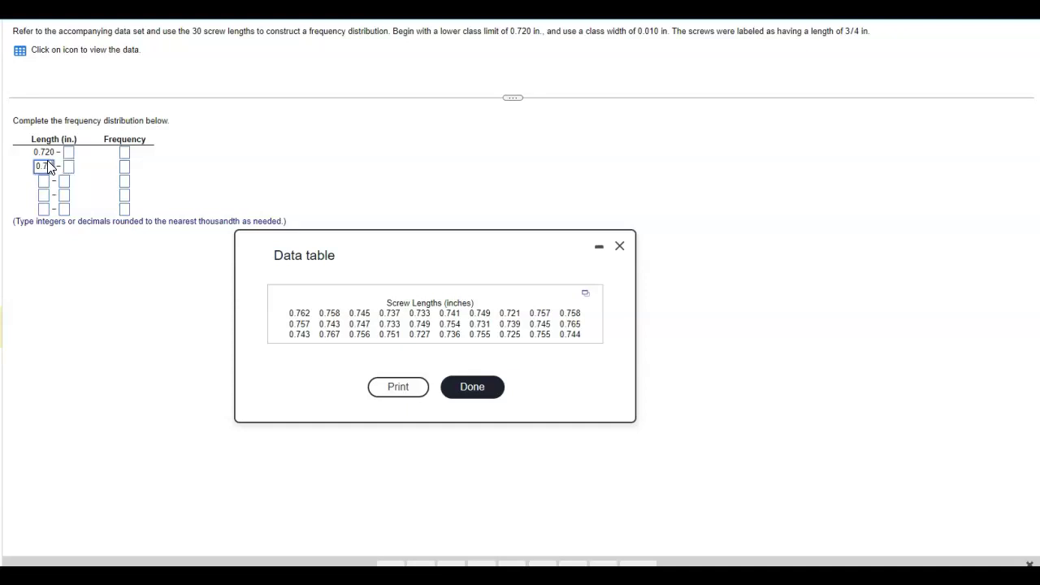
type("30")
left_click(42, 182)
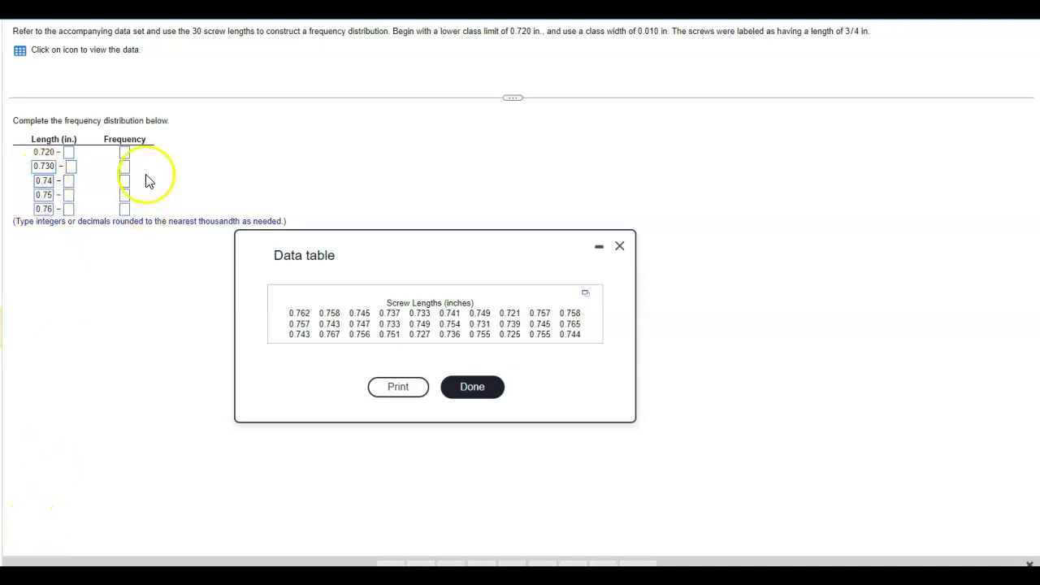
- Enter 0.729 as the upper limit of the class starting at 0.720
left_click(69, 153)
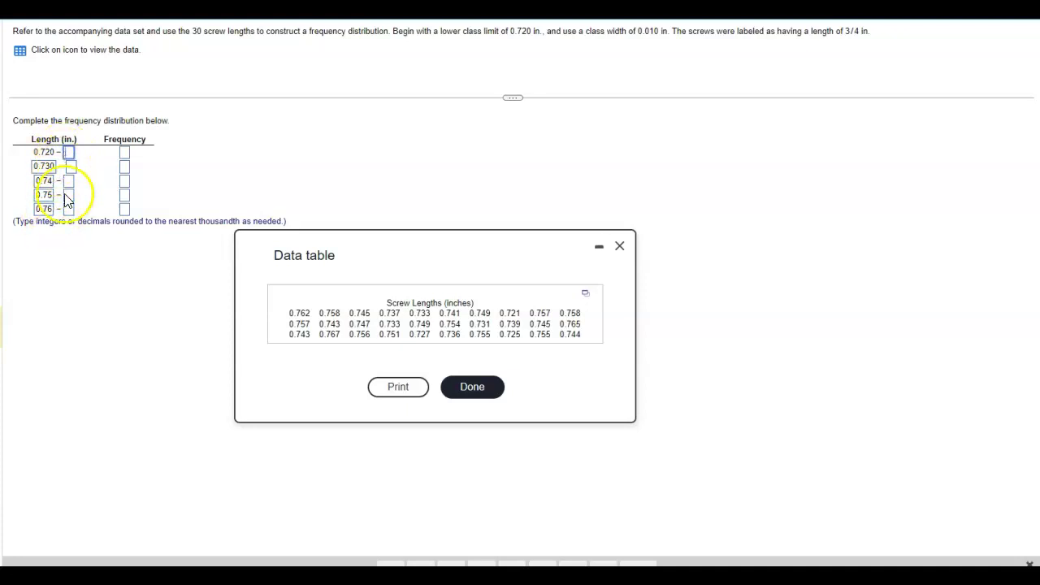
double_click(42, 167)
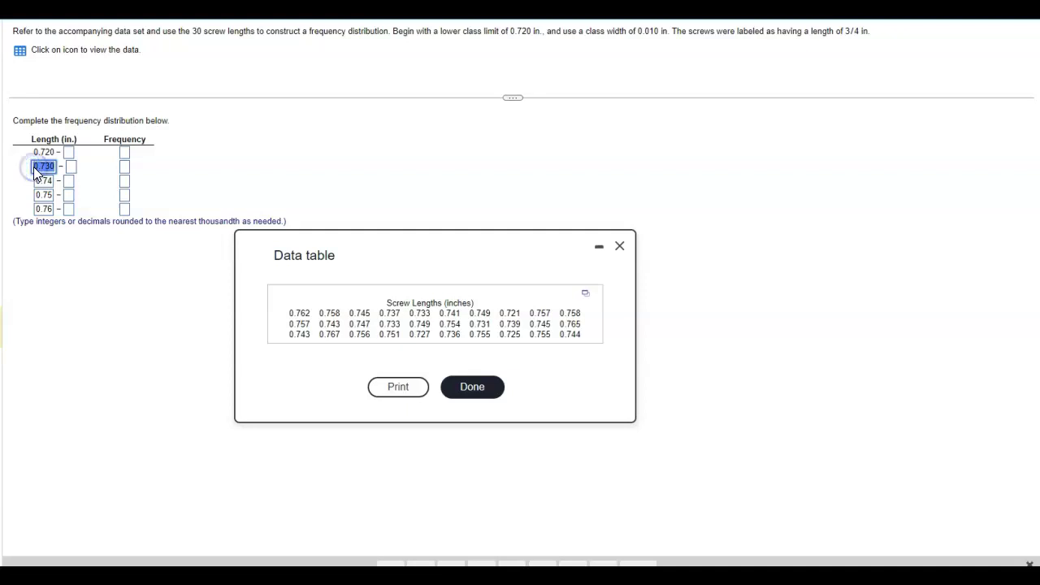
left_click(68, 153)
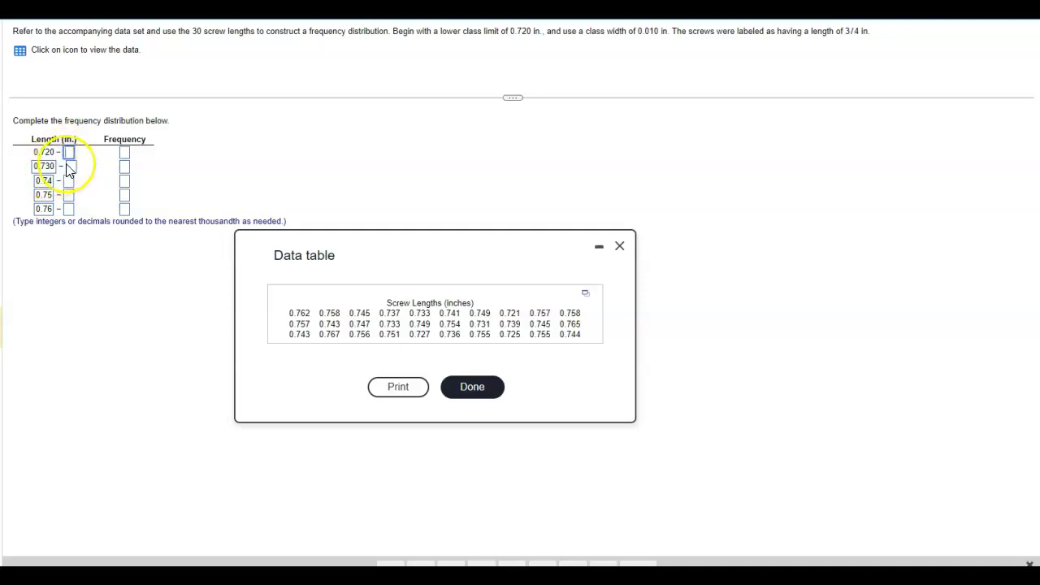
left_click(70, 153)
type("0.729")
left_click(83, 156)
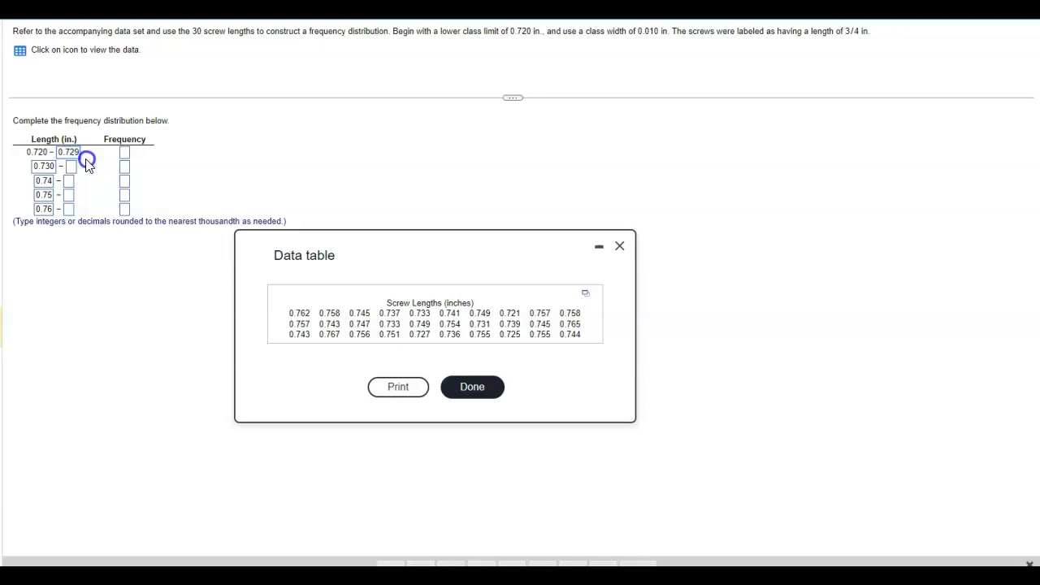
- Enter 0.739 and 0.749 as the upper limits of the second and third classes
left_click(70, 166)
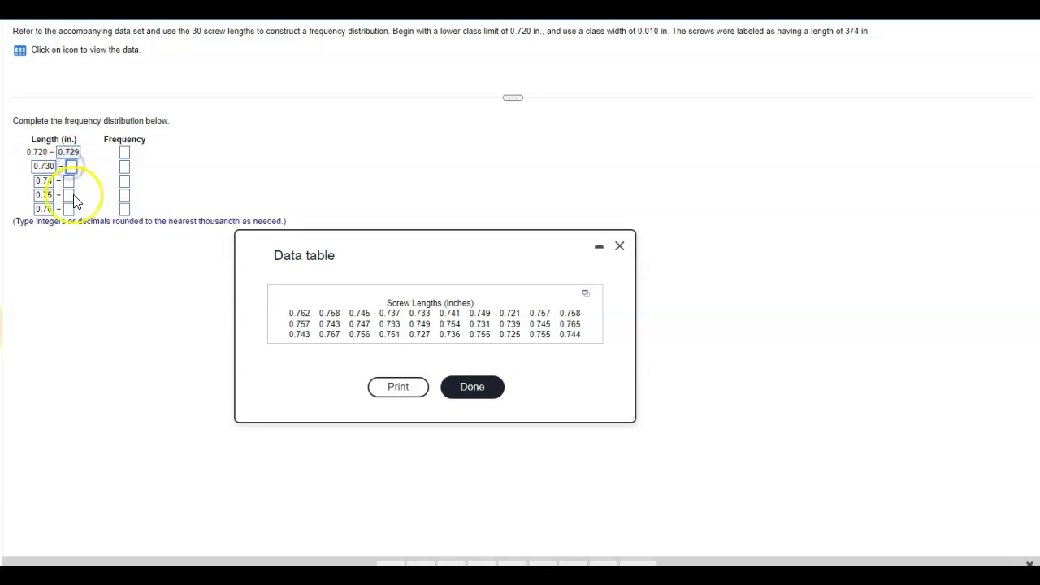
left_click(48, 182)
left_click(71, 167)
type("0.739")
left_click(69, 180)
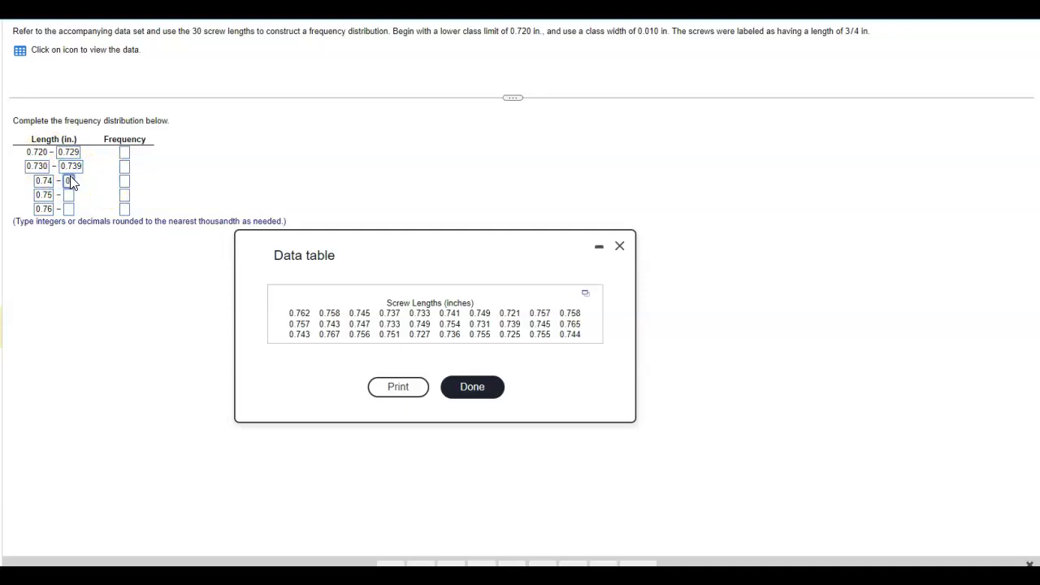
type("0.749")
- Complete the last two classes with upper limits of 0.759 and 0.769
double_click(643, 31)
left_click(63, 166)
type("0")
left_click(69, 208)
type("0.")
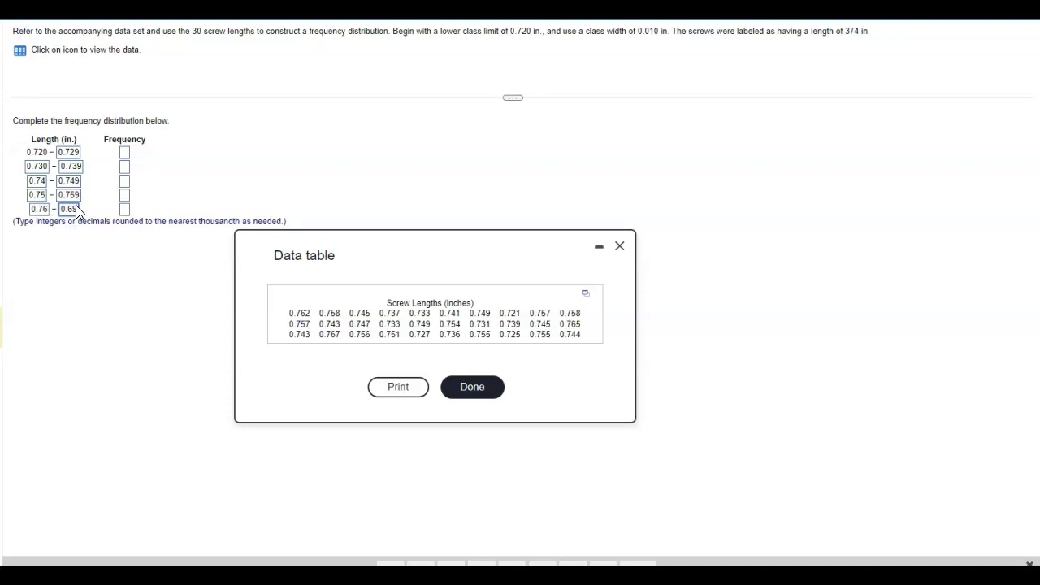
type("769")
left_click(86, 171)
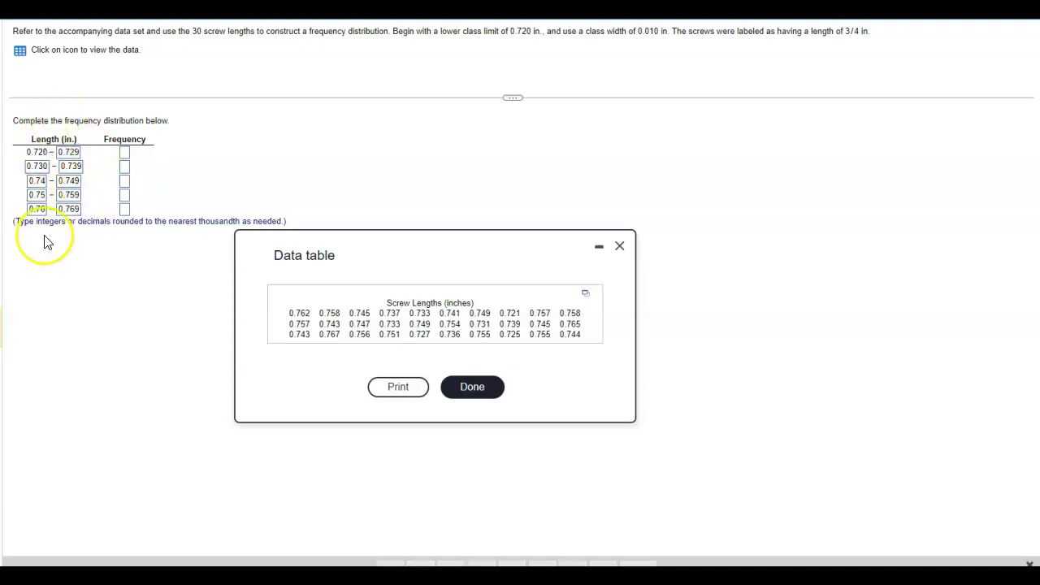
- Open the screw lengths data set in StatCrunch and arrange its window beside the question
left_click(122, 150)
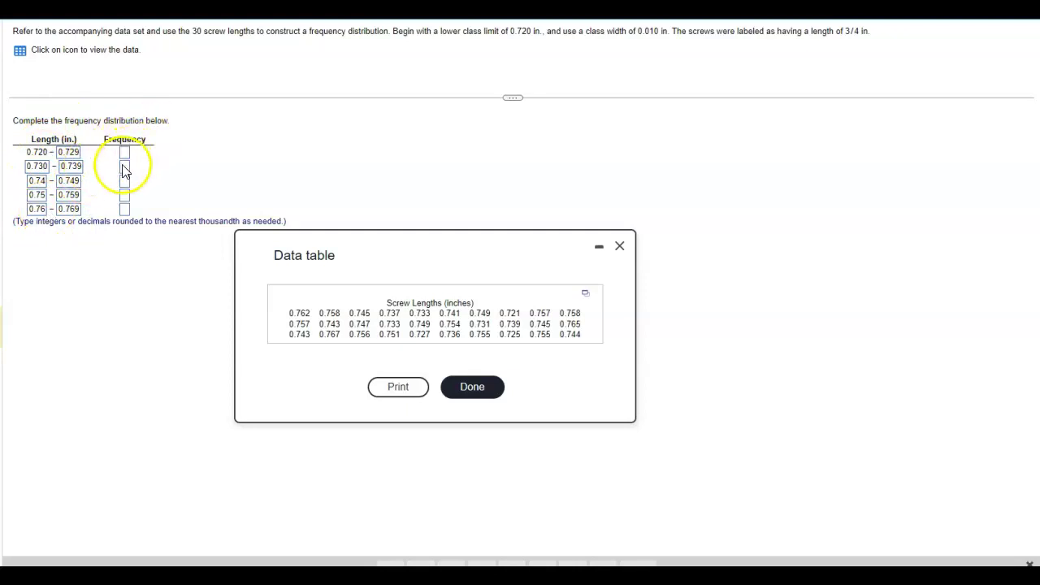
left_click(125, 167)
left_click(125, 181)
left_click(126, 209)
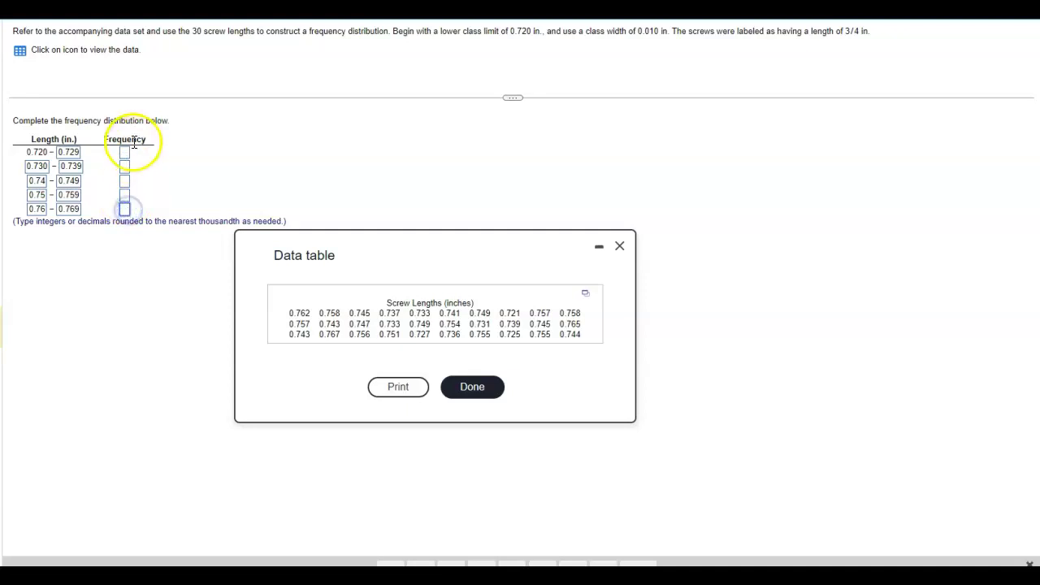
left_click(585, 294)
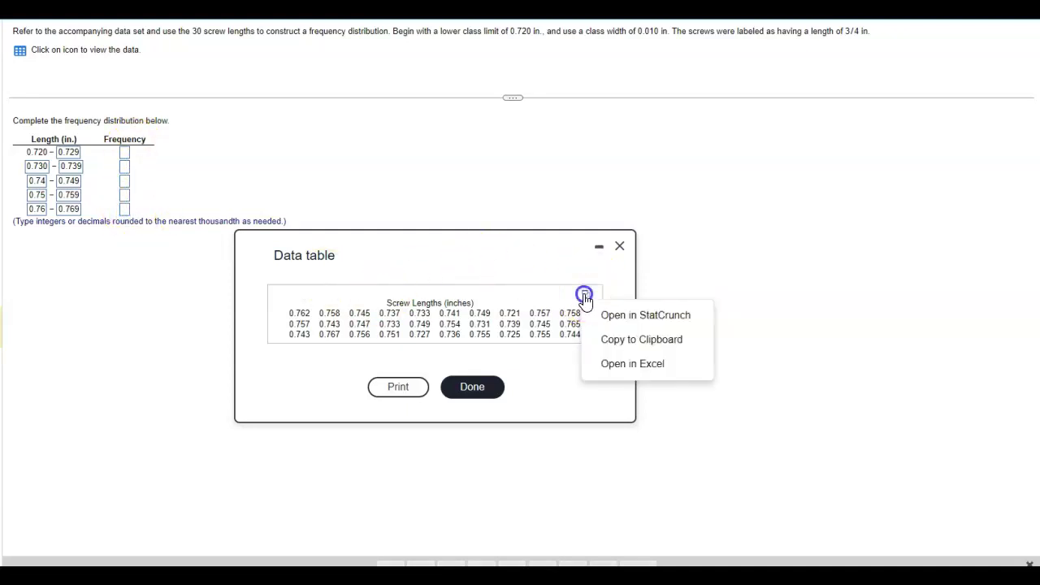
left_click(626, 317)
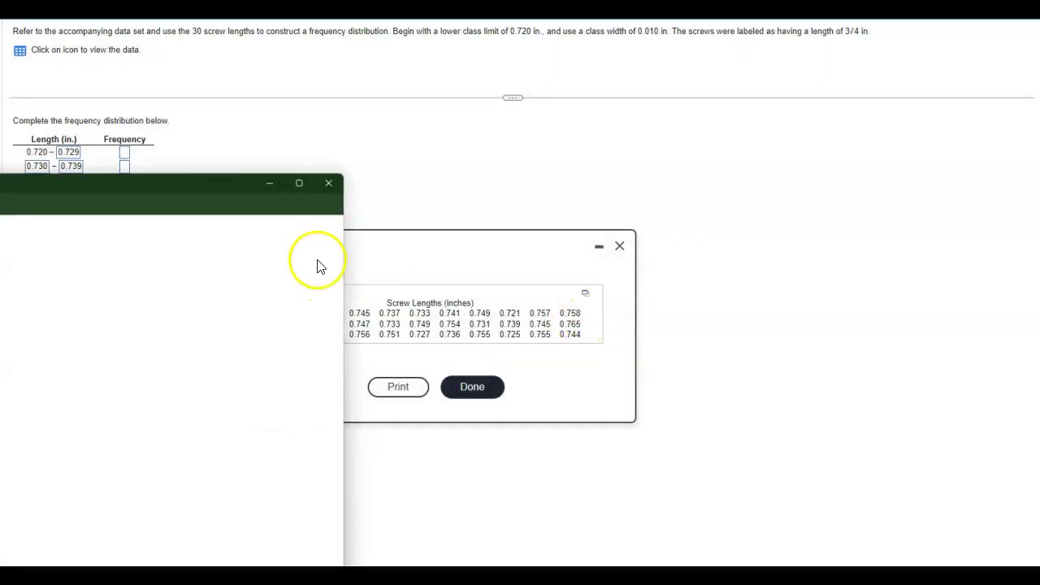
left_click_drag(219, 184, 1039, 105)
left_click(532, 75)
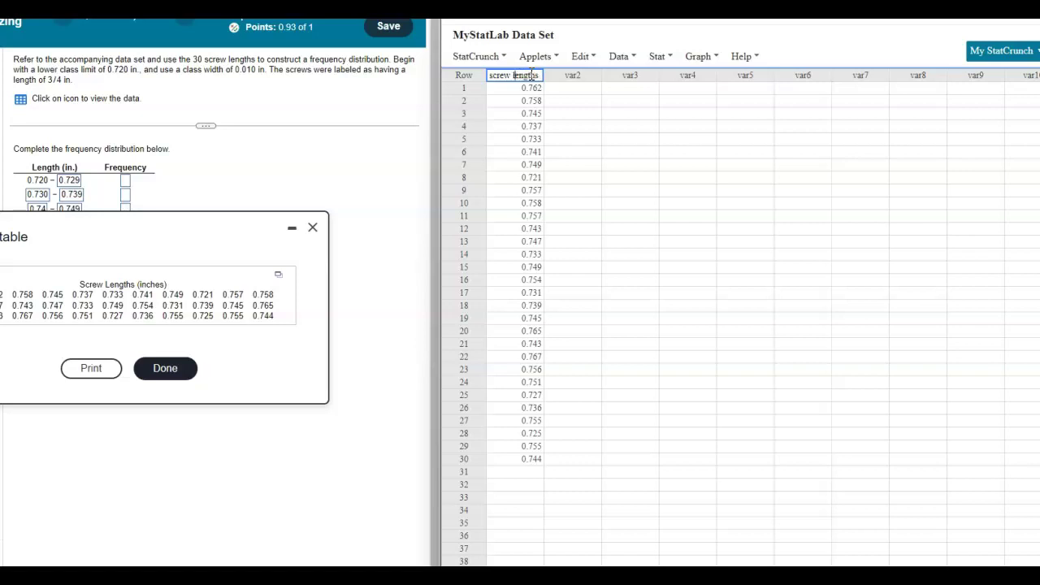
left_click(587, 177)
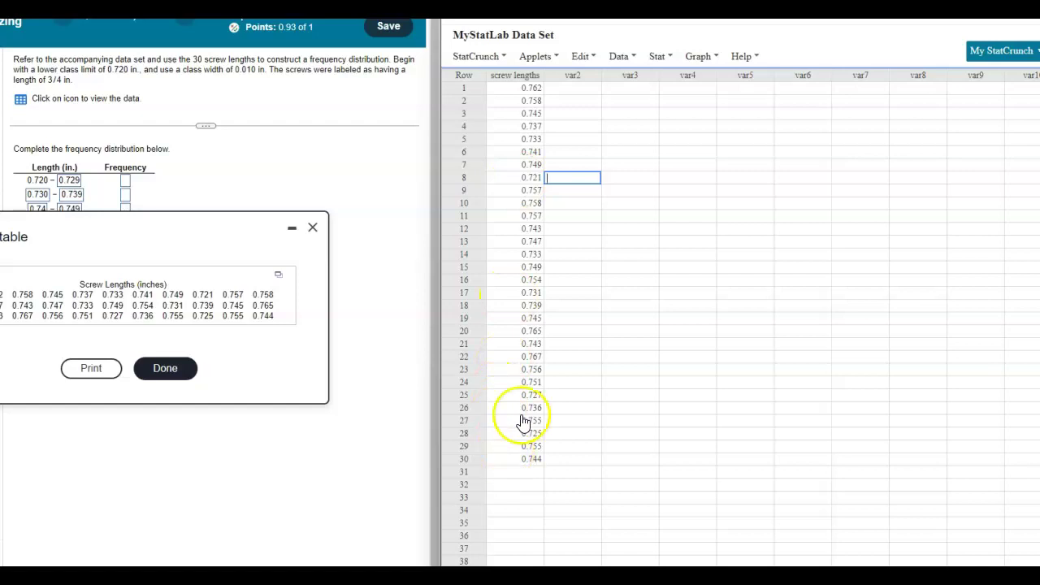
left_click_drag(107, 238, 151, 255)
- Set up a StatCrunch frequency table for the screw lengths column with Frequency as the only statistic
left_click(486, 56)
left_click(661, 56)
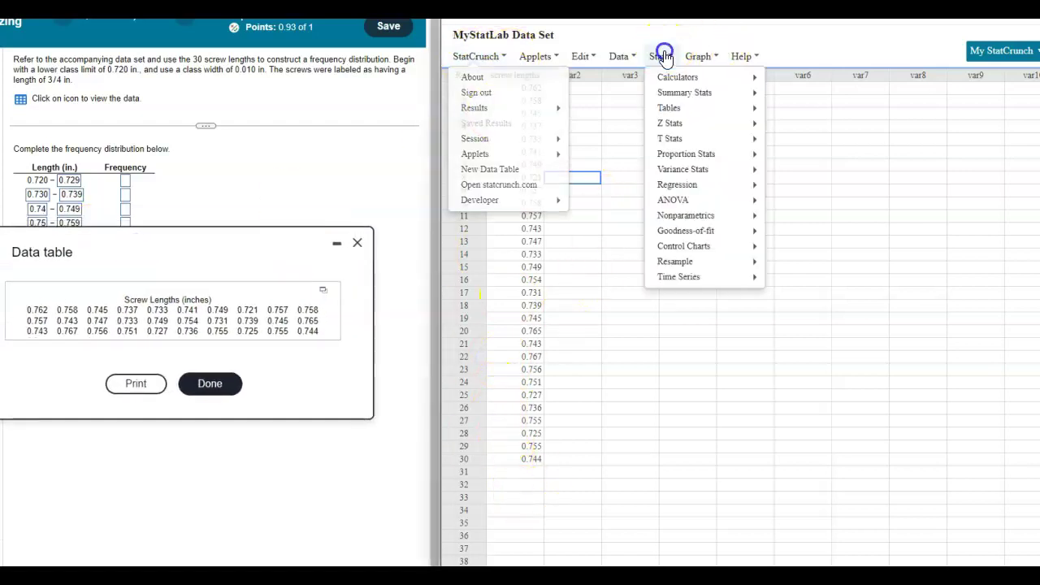
left_click(668, 108)
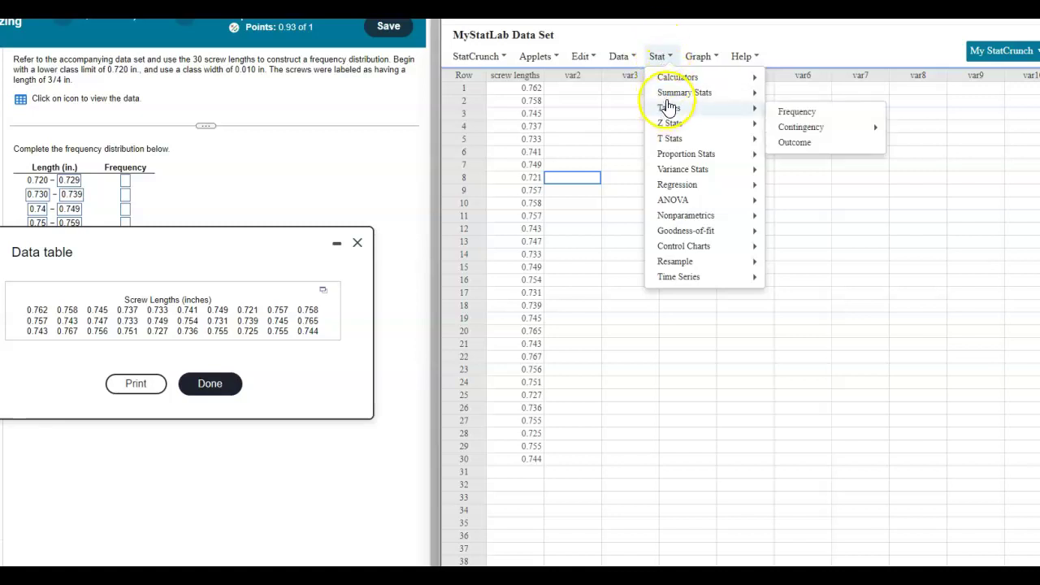
mouse_move(668, 123)
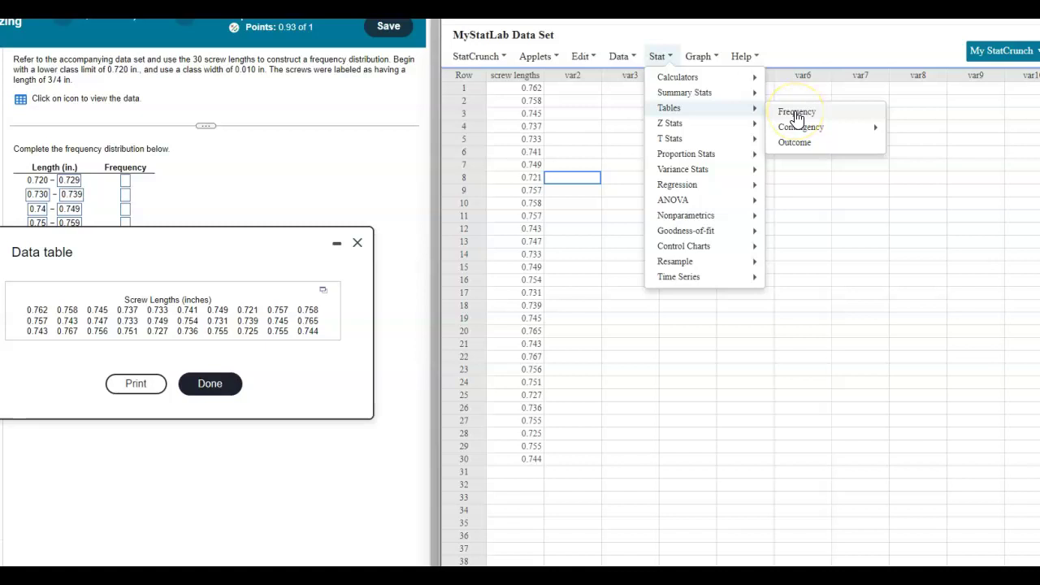
left_click(796, 116)
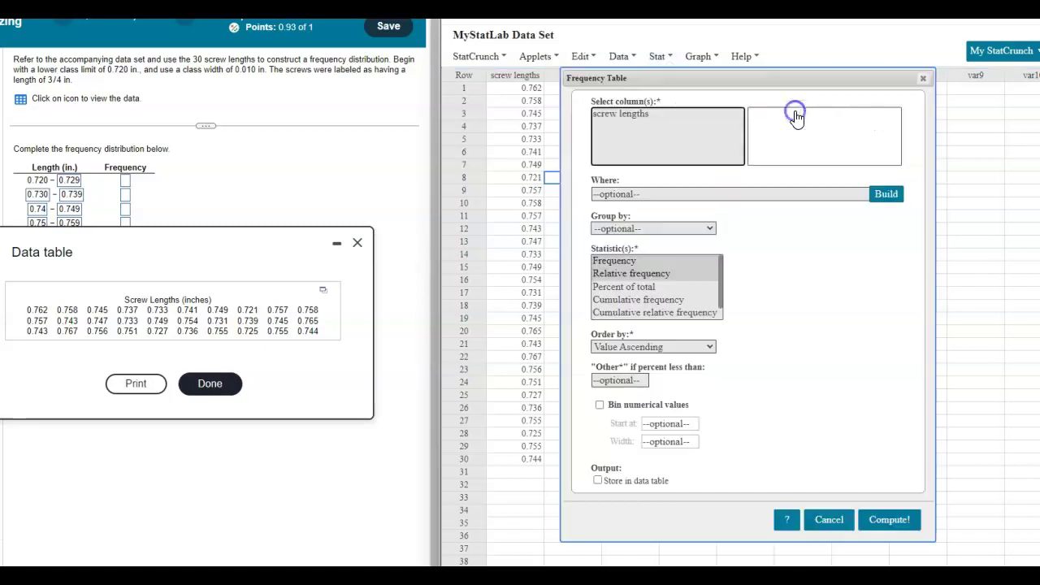
left_click(624, 114)
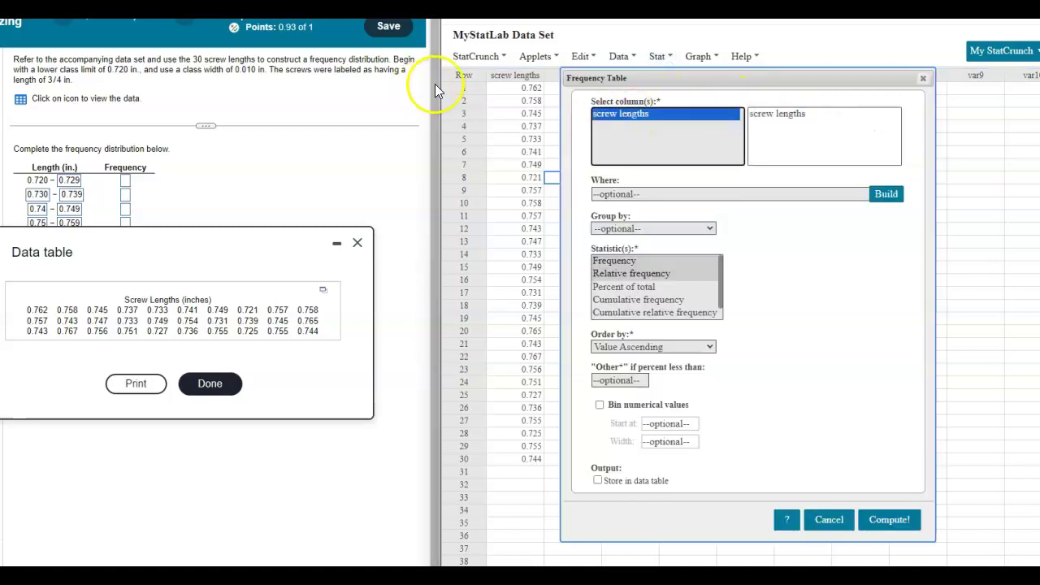
left_click(612, 265)
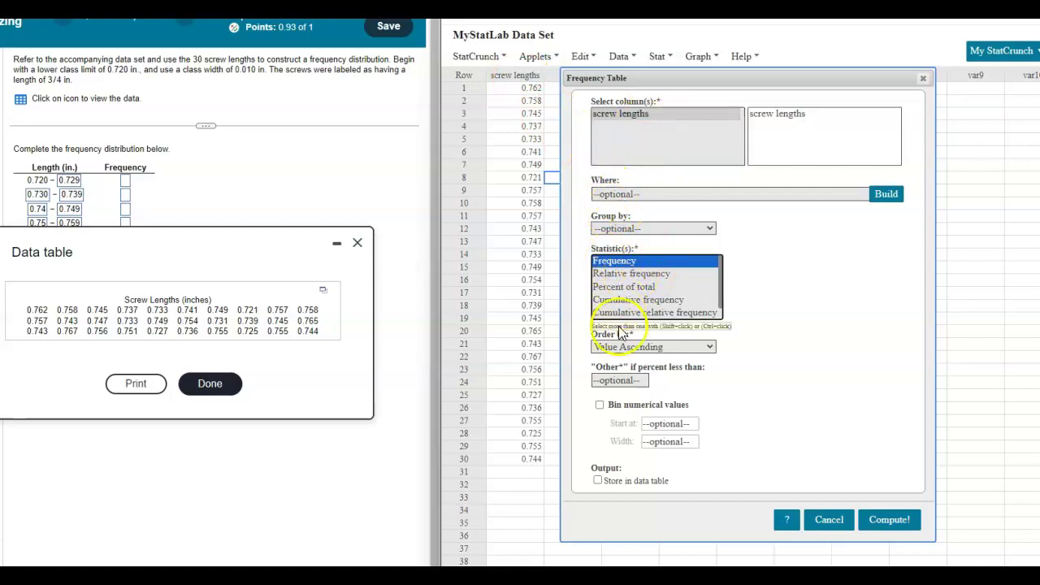
- Enable binning of numerical values starting at 0.72, moving the data table popup off the question's class limits
left_click(625, 409)
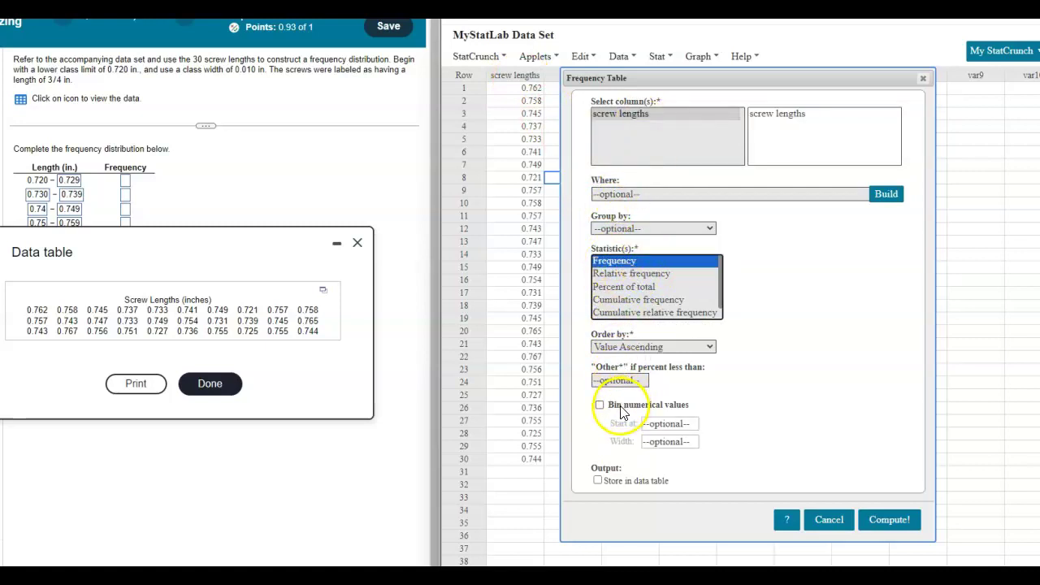
left_click(621, 411)
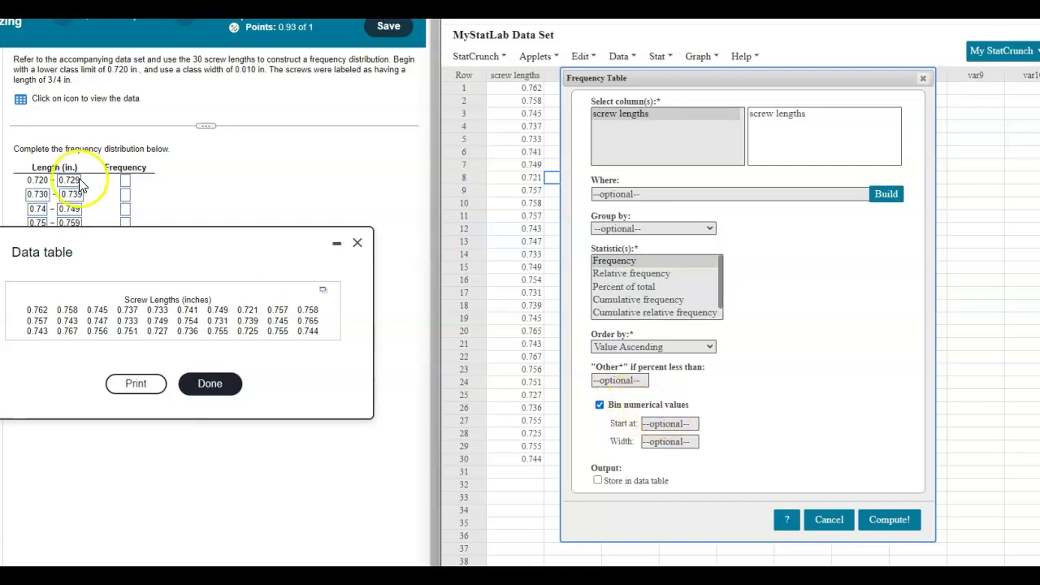
left_click_drag(108, 277, 132, 342)
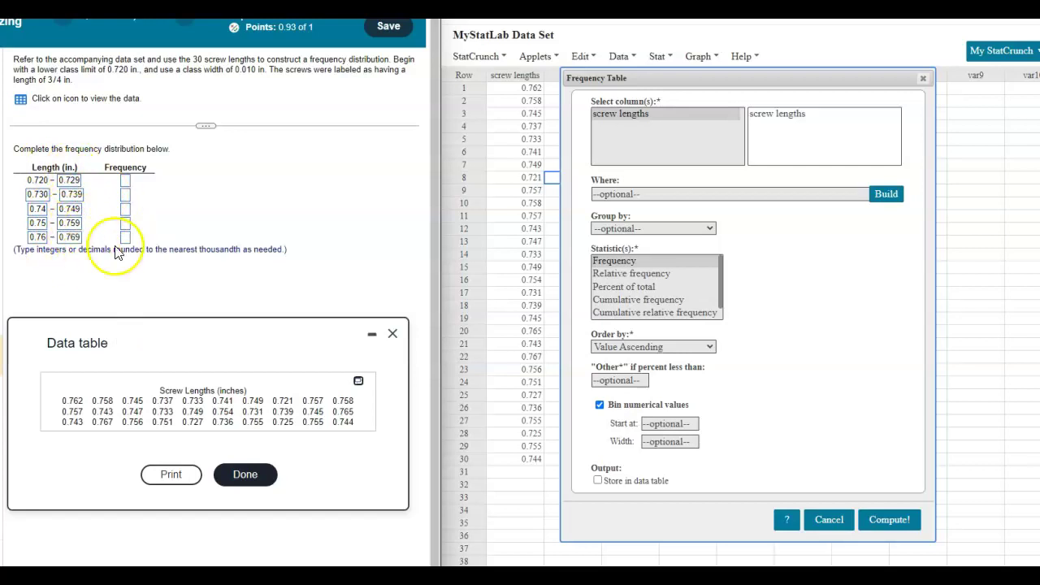
left_click(659, 425)
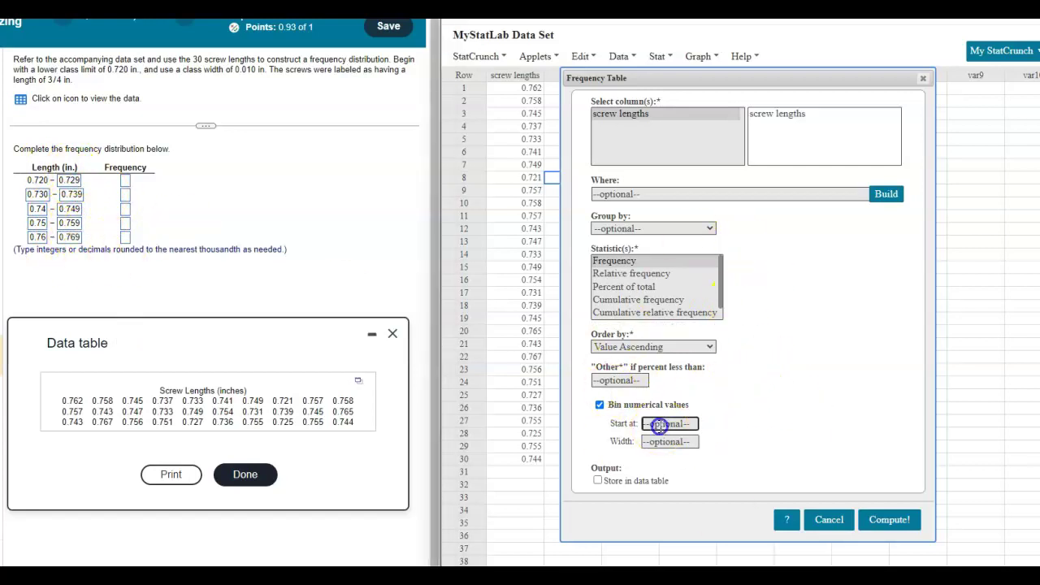
type("0.72")
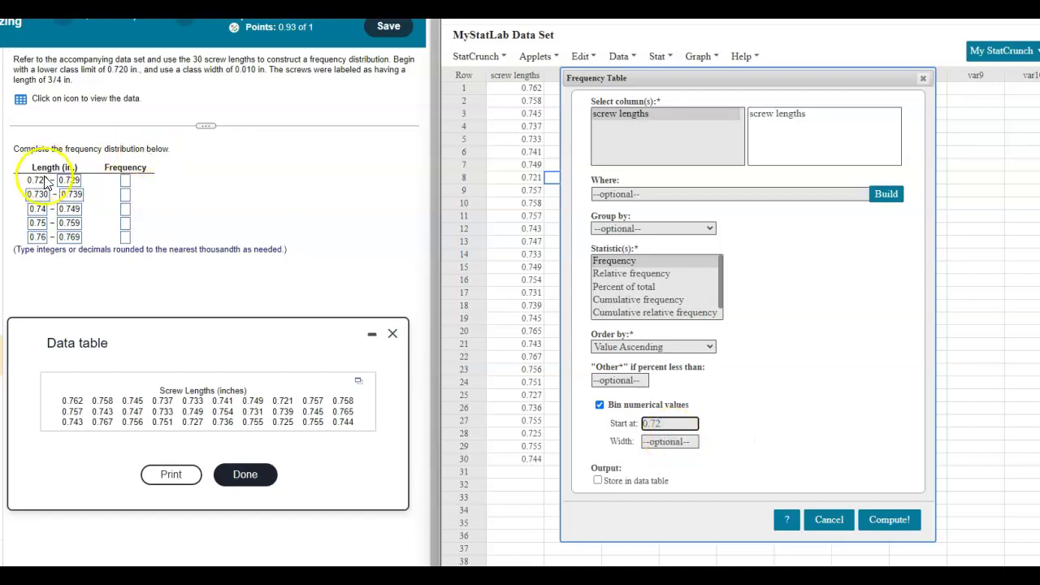
left_click(36, 180)
- Set the bin width to the question's class width of 0.010 and compute the frequency table
left_click(689, 442)
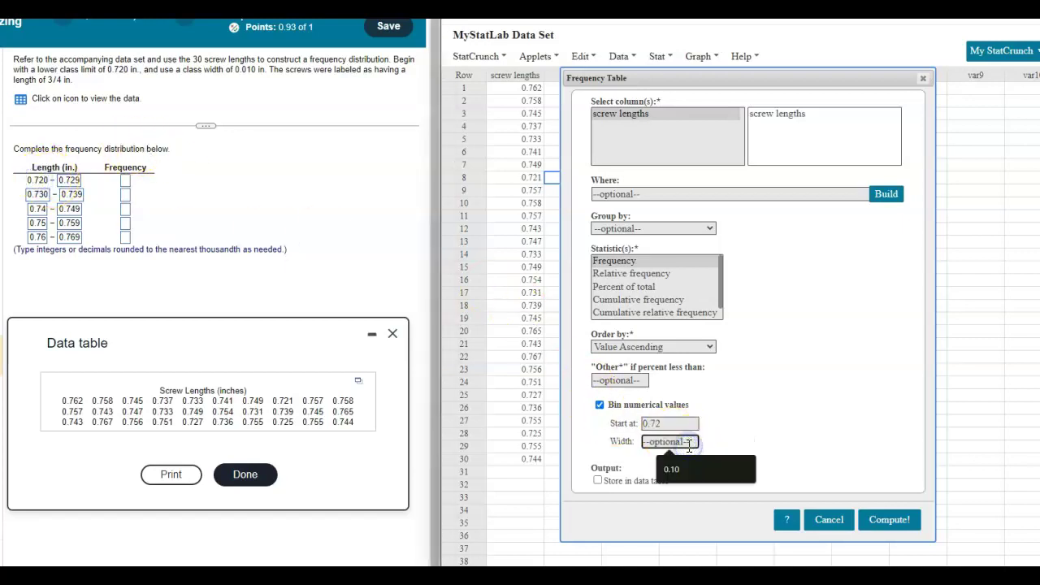
type("0.02")
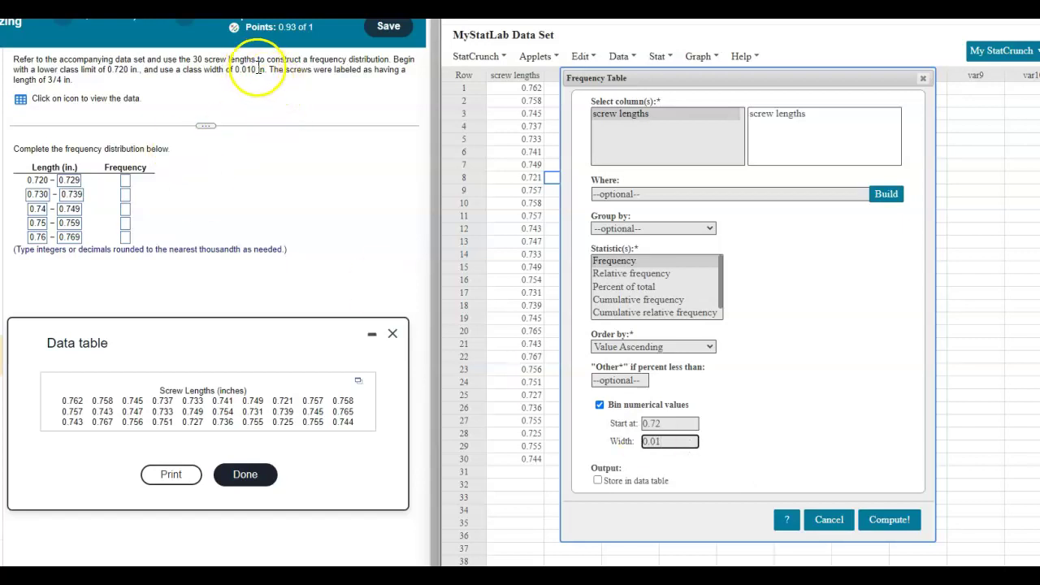
left_click_drag(255, 69, 233, 69)
key("ctrl+c")
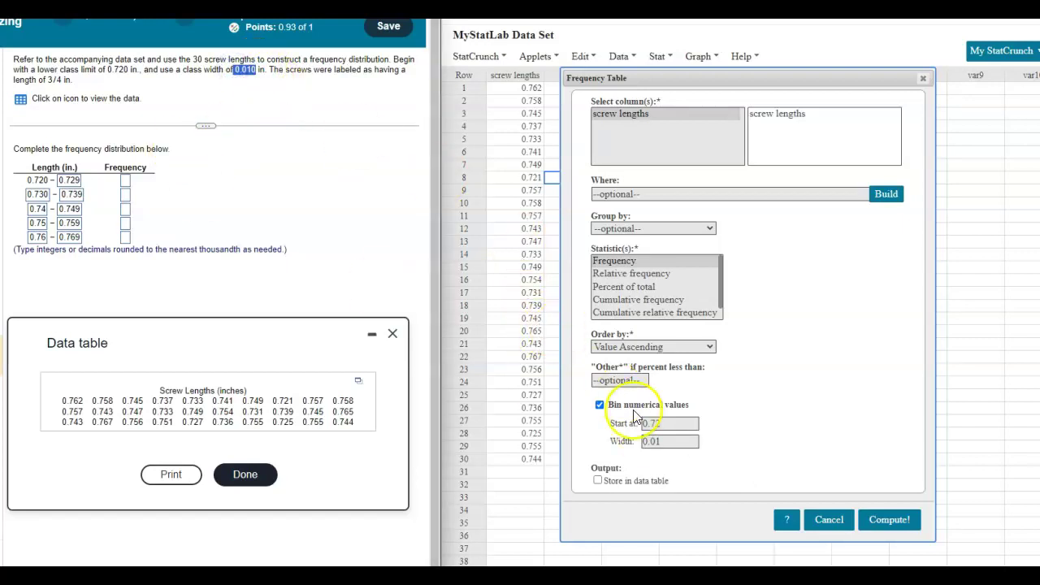
left_click_drag(679, 441, 628, 440)
key("ctrl+v")
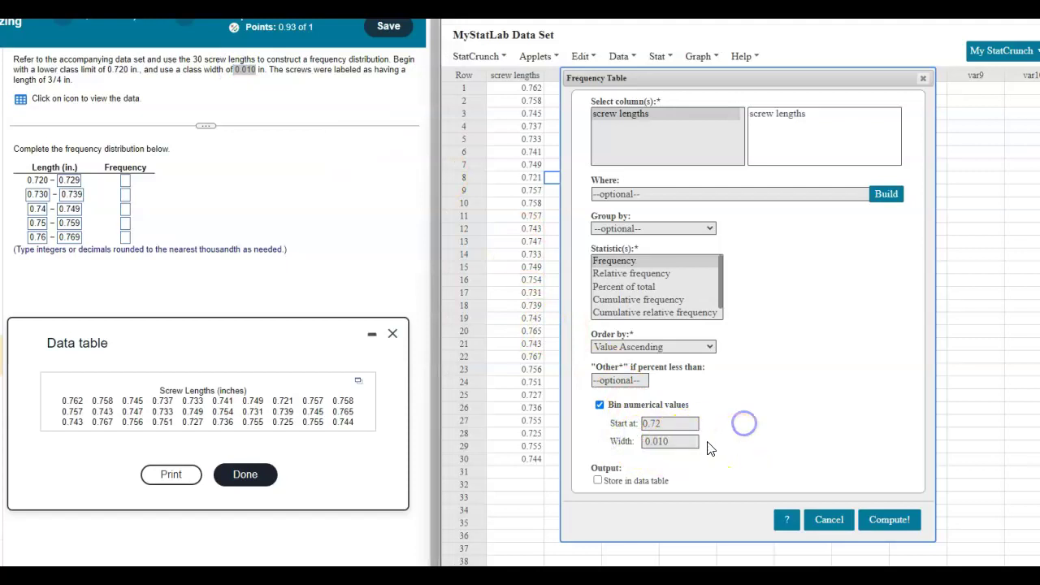
left_click(892, 521)
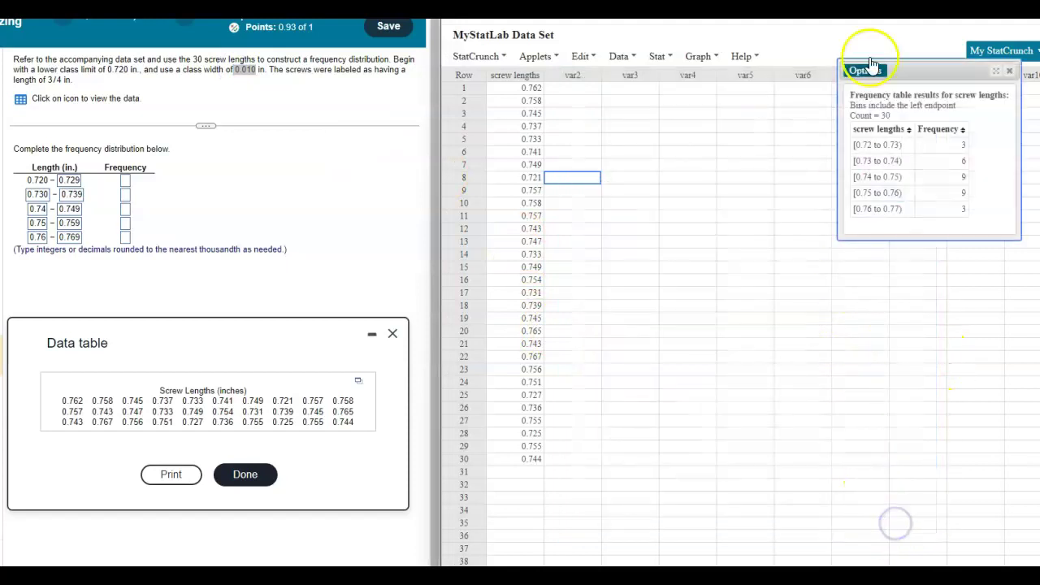
- Place the frequency results beside the question and compare their bins with the class limits
left_click_drag(900, 77, 506, 149)
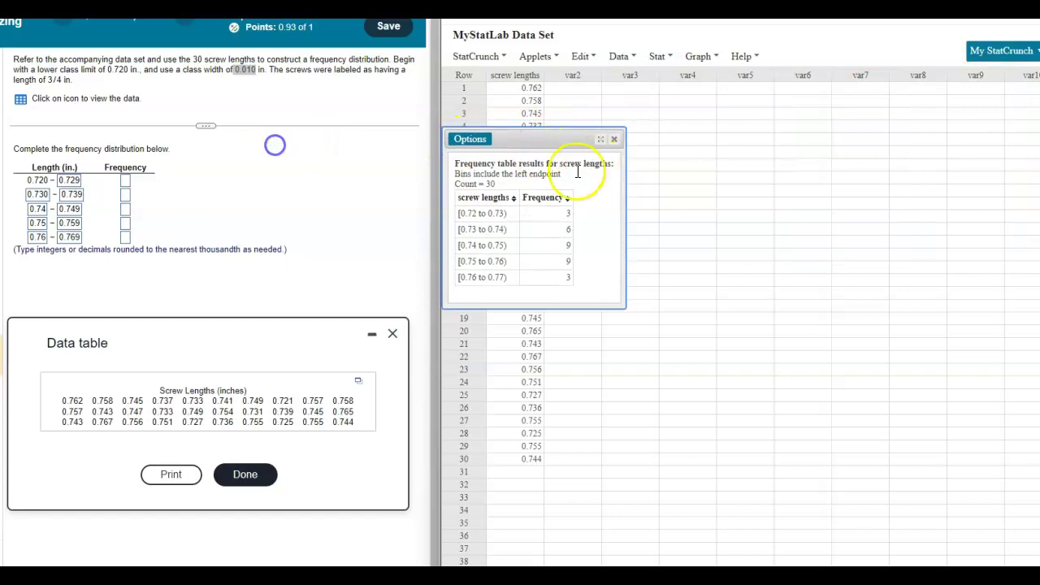
left_click(69, 186)
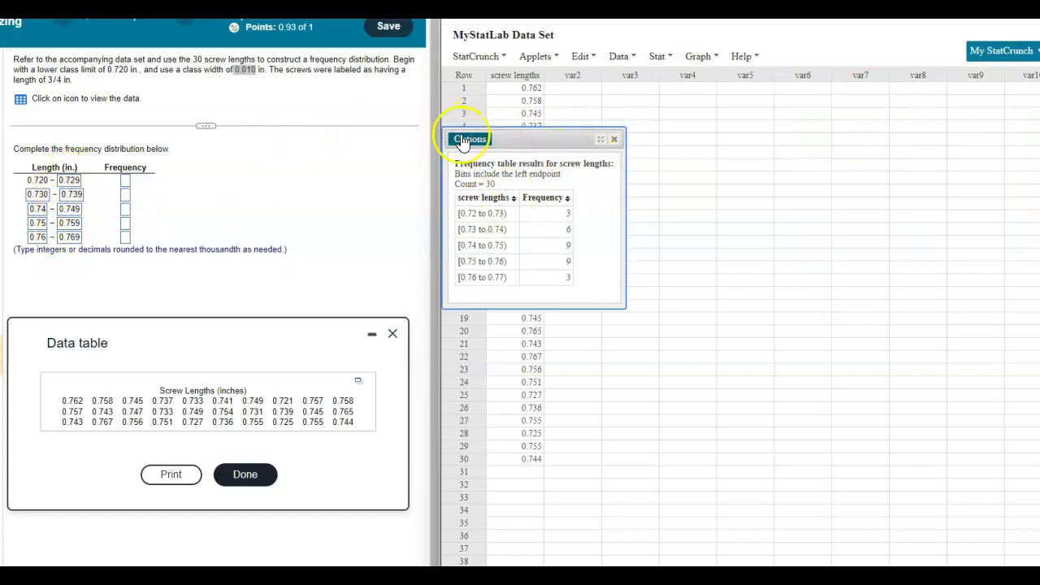
mouse_move(505, 216)
left_mouse_down()
mouse_move(495, 214)
mouse_move(508, 212)
left_mouse_up()
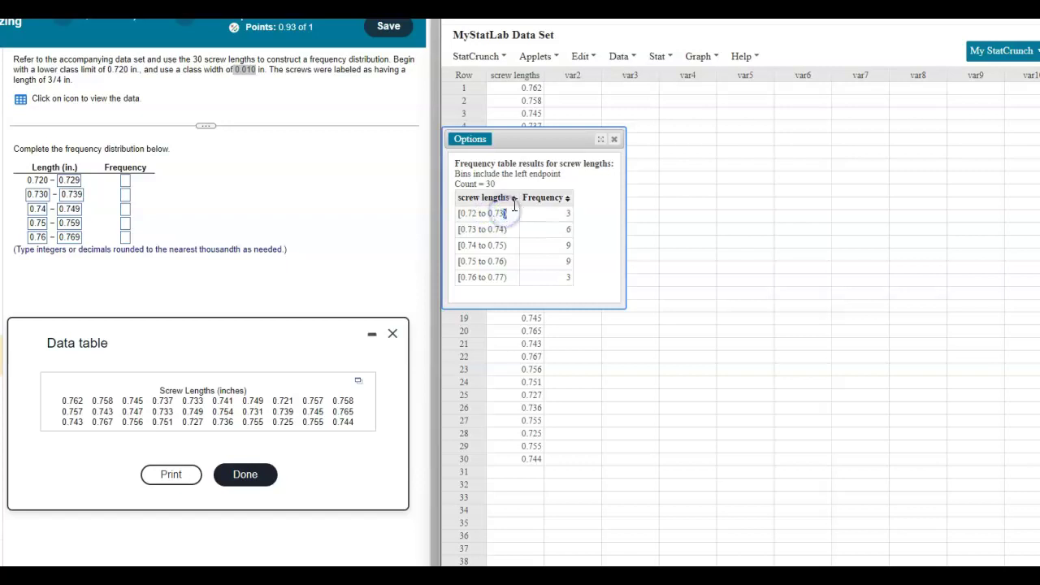
left_click(38, 195)
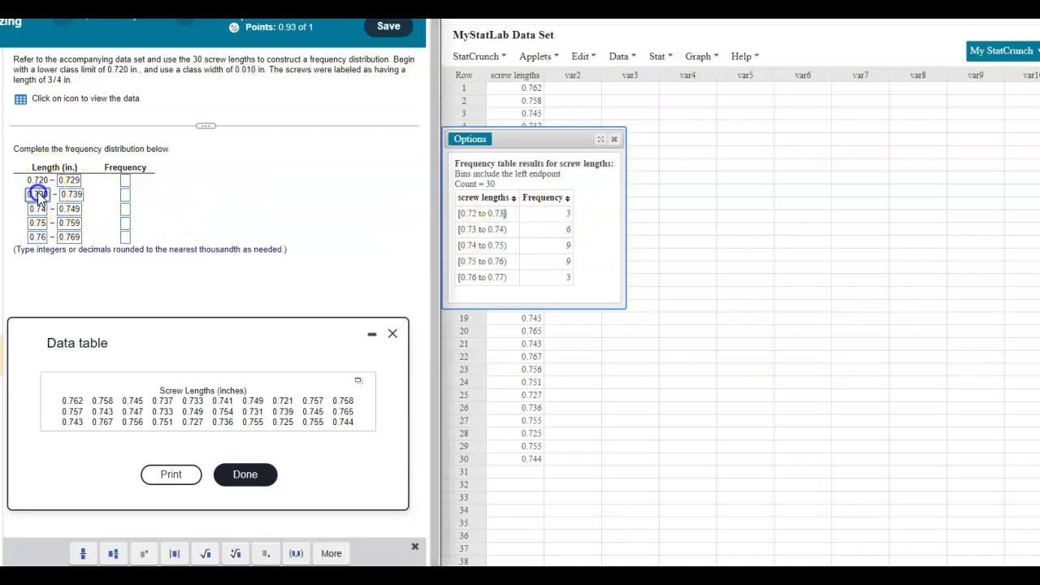
left_click_drag(470, 229, 450, 234)
left_click(642, 258)
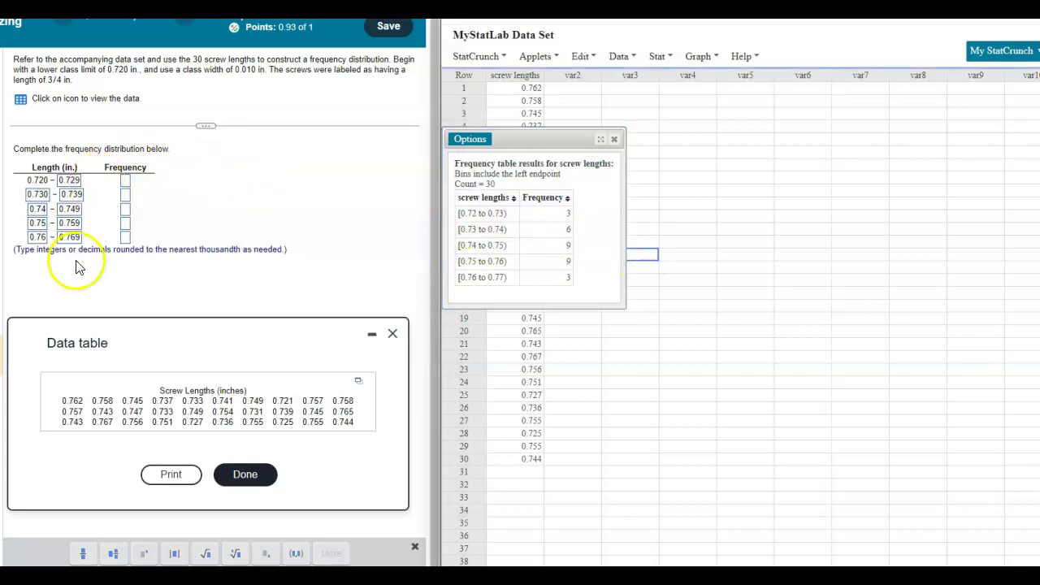
left_click_drag(82, 250, 54, 208)
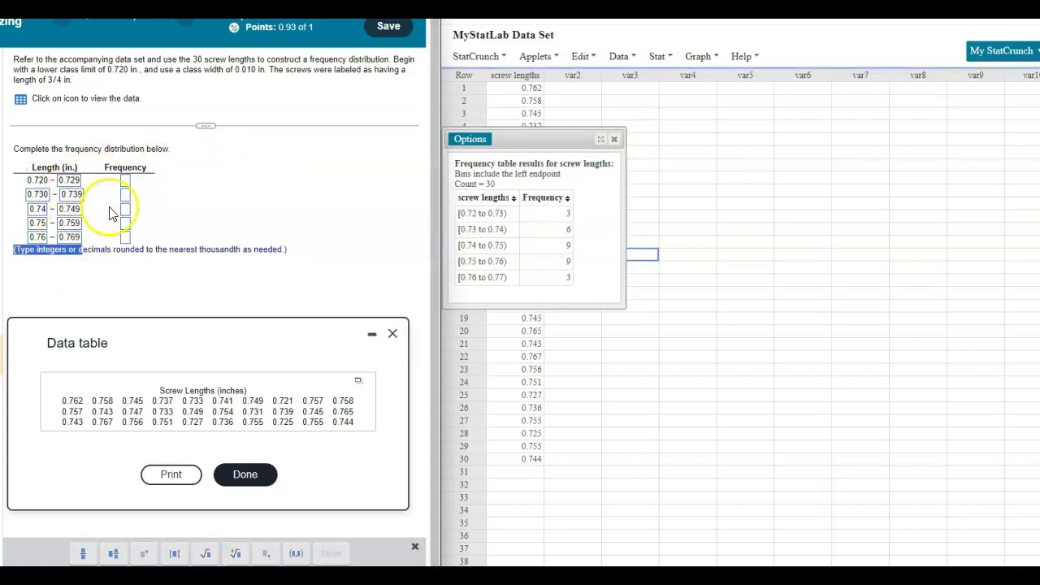
- Fill in the class frequencies 3, 6, 9, 9 and 3 in order and submit the answer for checking
left_click(127, 181)
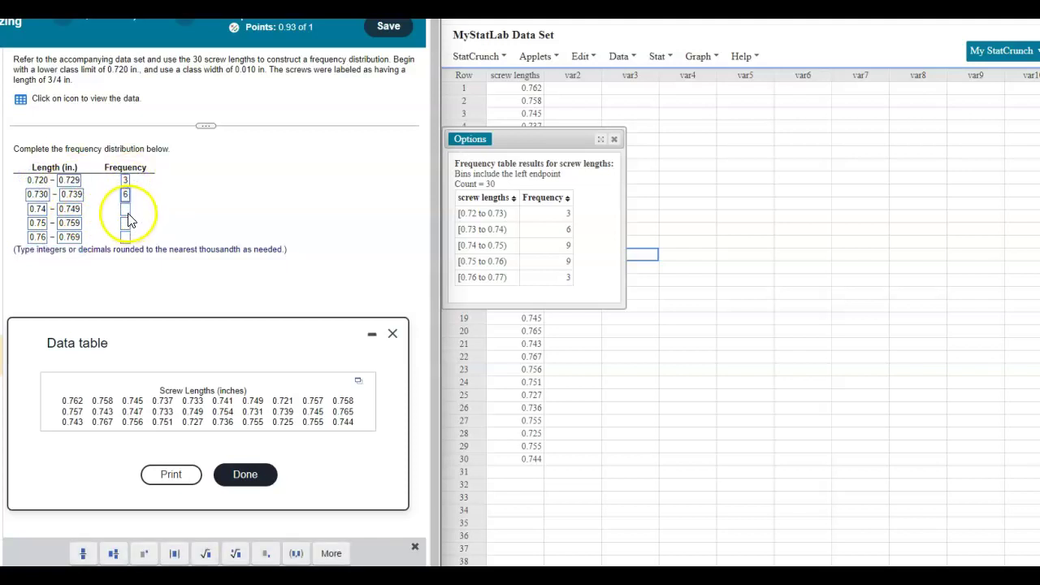
left_click(569, 230)
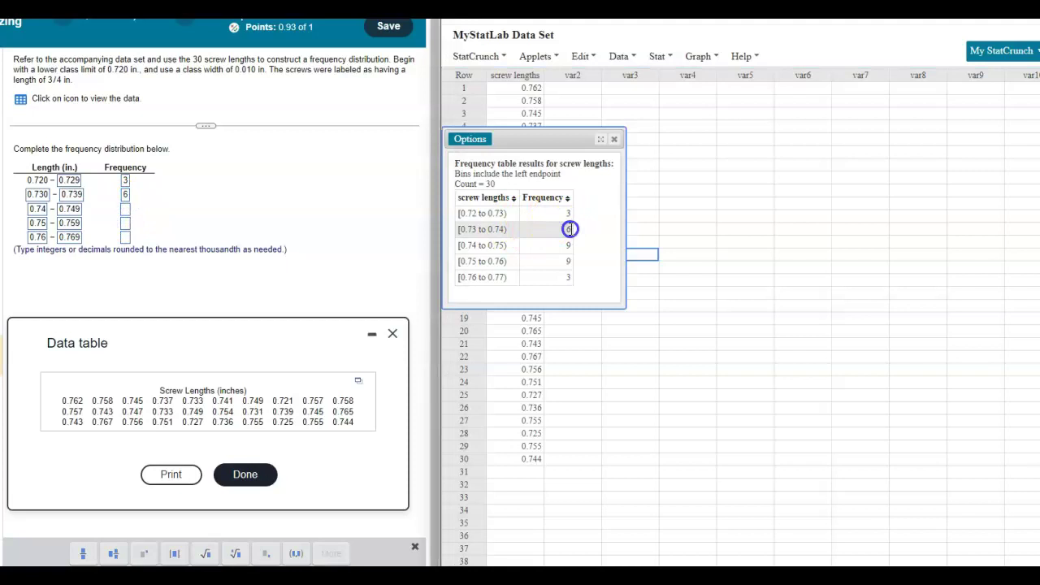
left_click(127, 210)
type("9")
left_click(126, 225)
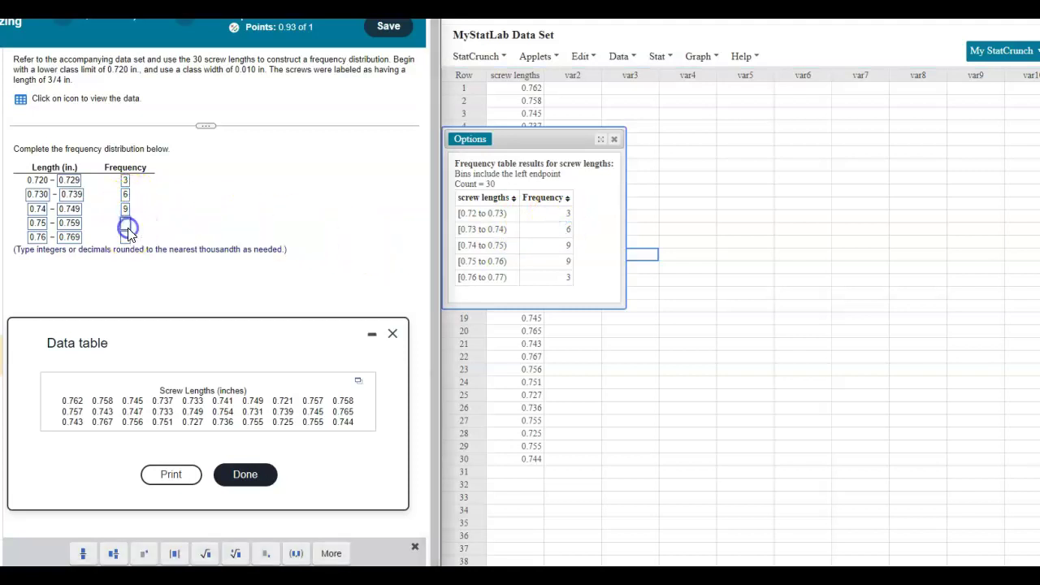
left_click(392, 334)
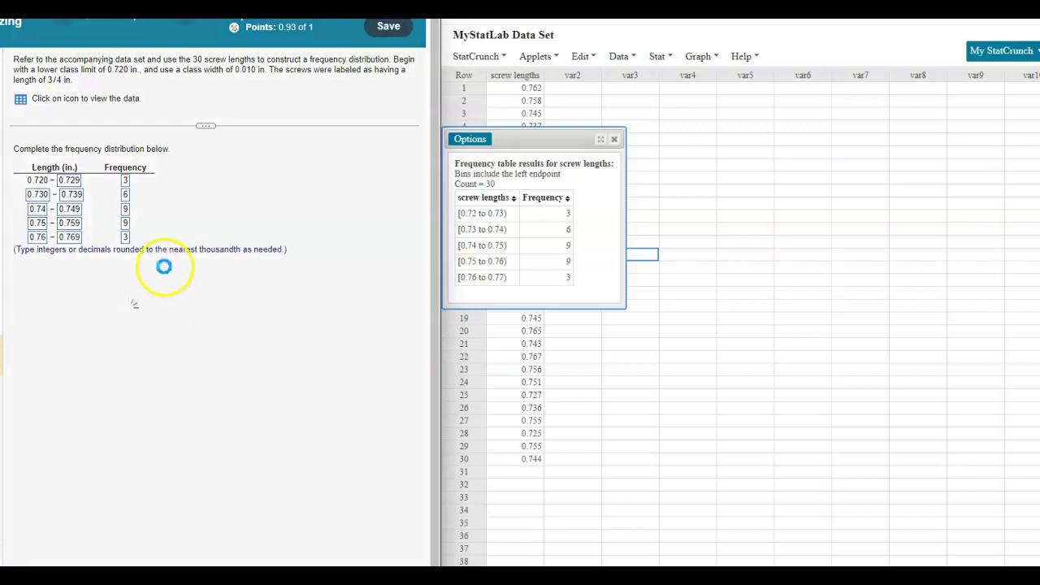
left_click(198, 264)
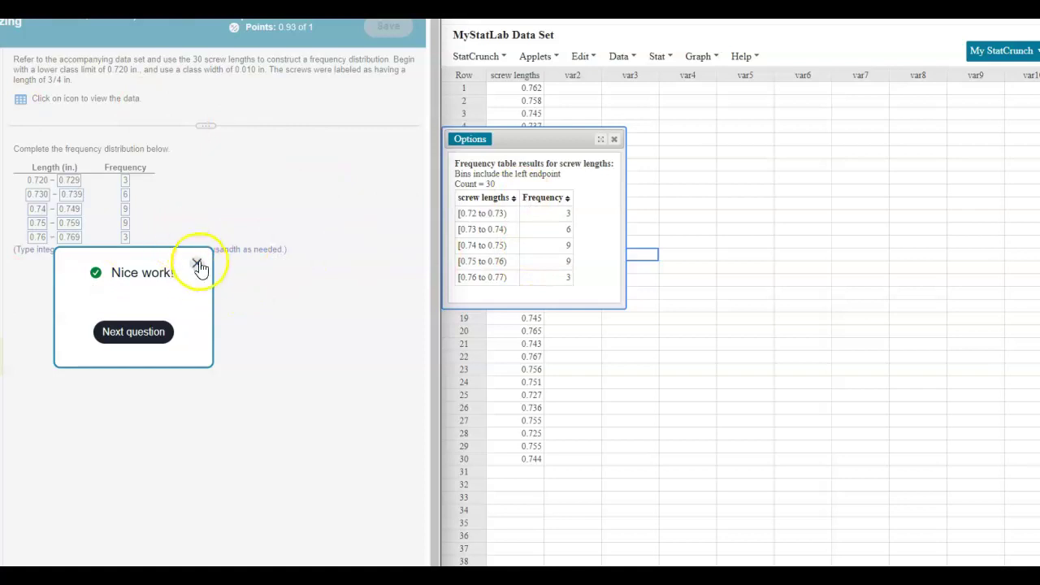
- Move the frequency results clear of the data column and select all 30 screw lengths
left_click_drag(560, 145, 757, 175)
left_click_drag(526, 89, 506, 468)
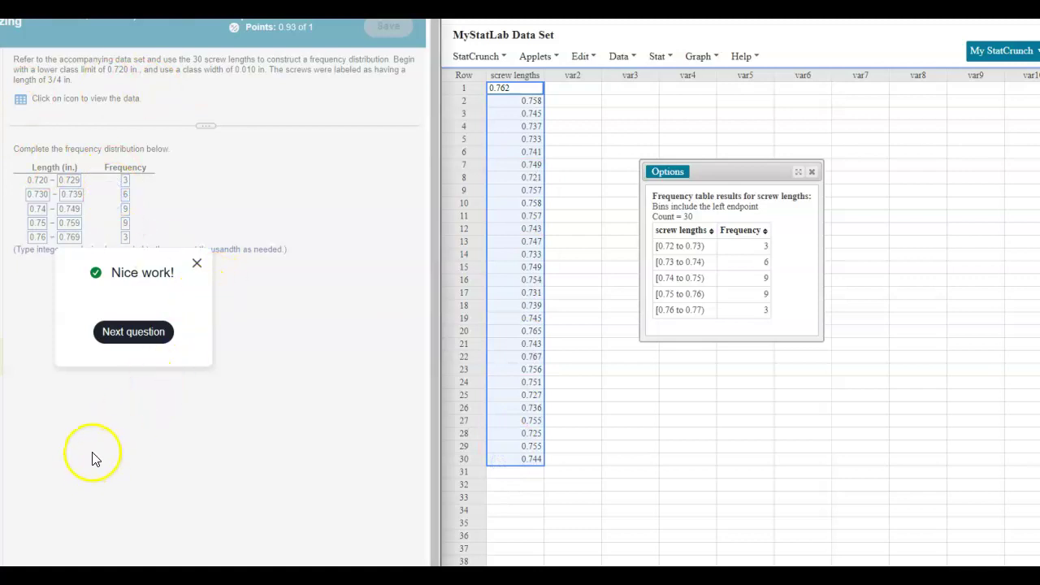